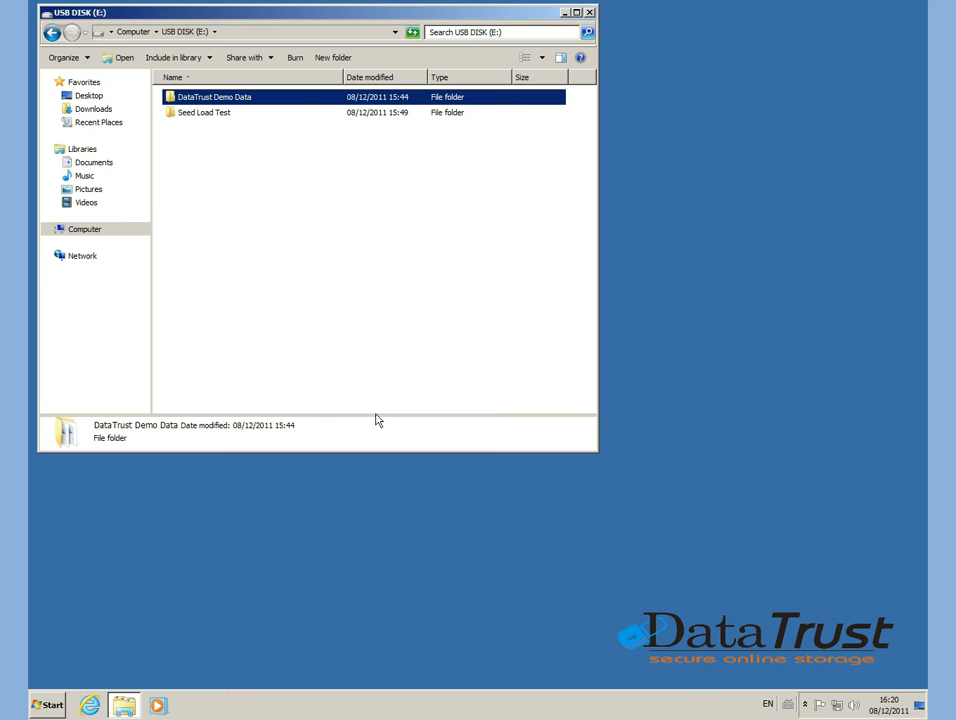
Check the contents of the Seed Load Test folder on the USB disk, and return to the drive's root.
click(192, 118)
double_click(192, 118)
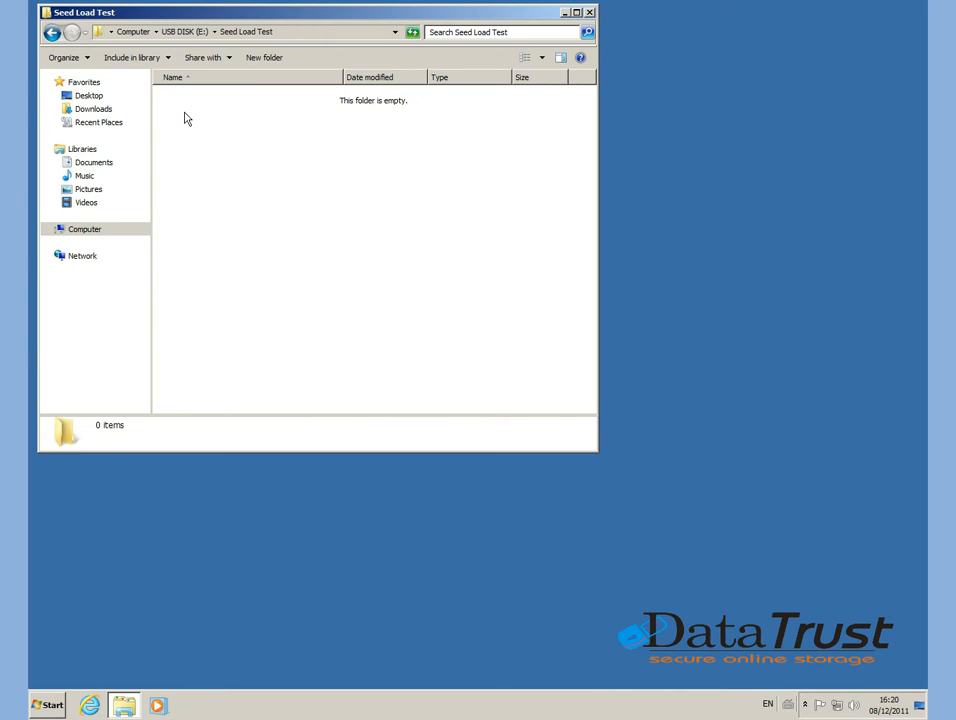
click(48, 33)
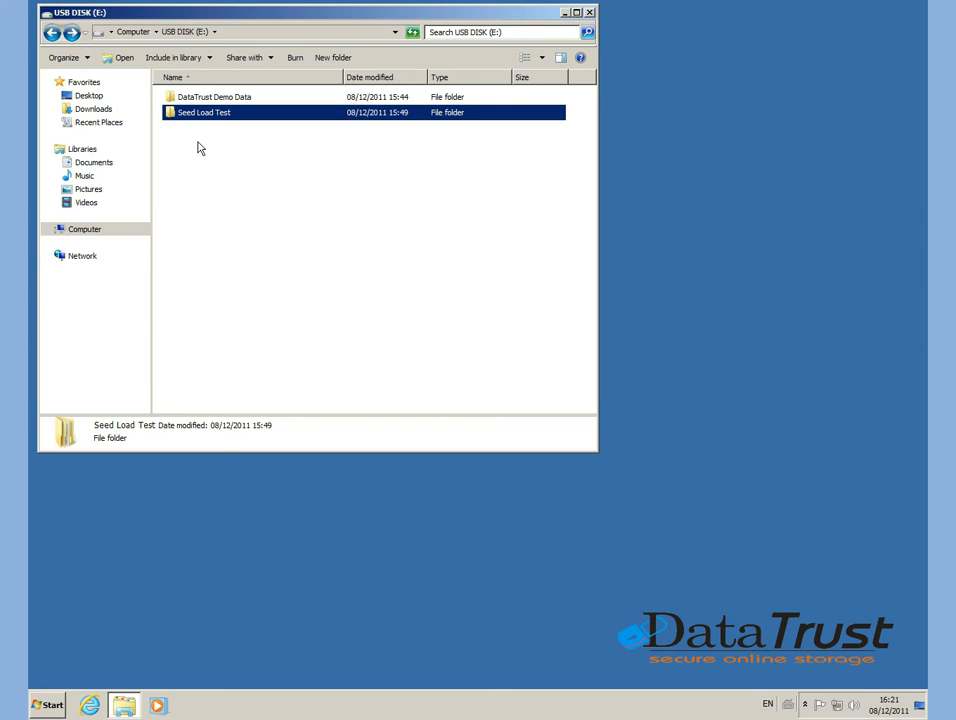
Launch DatatrustOBM and open its backup settings.
click(50, 705)
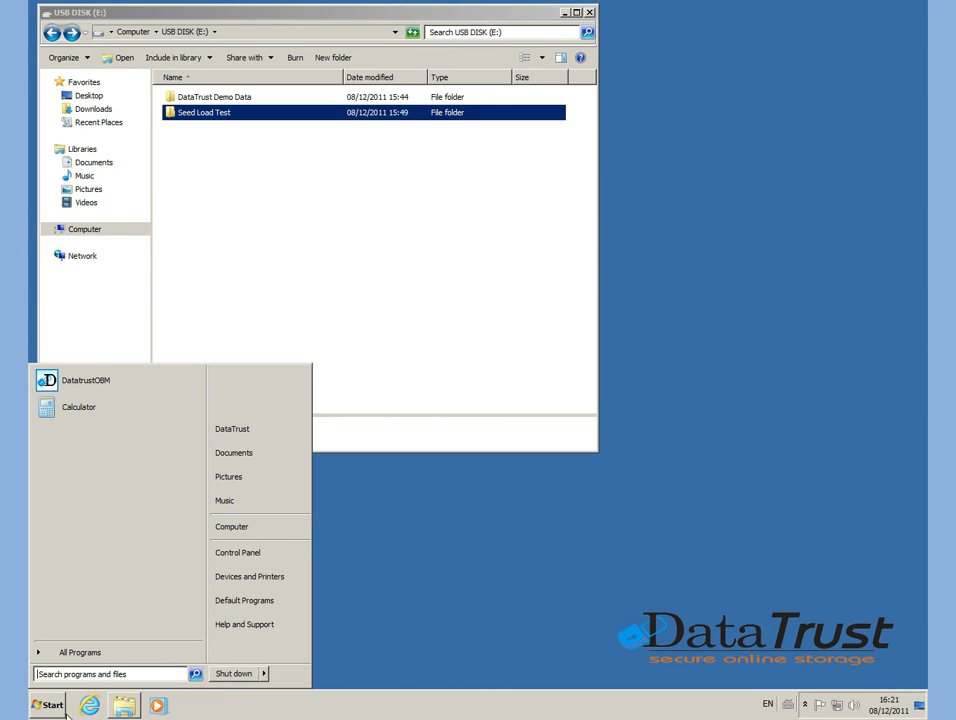
click(123, 386)
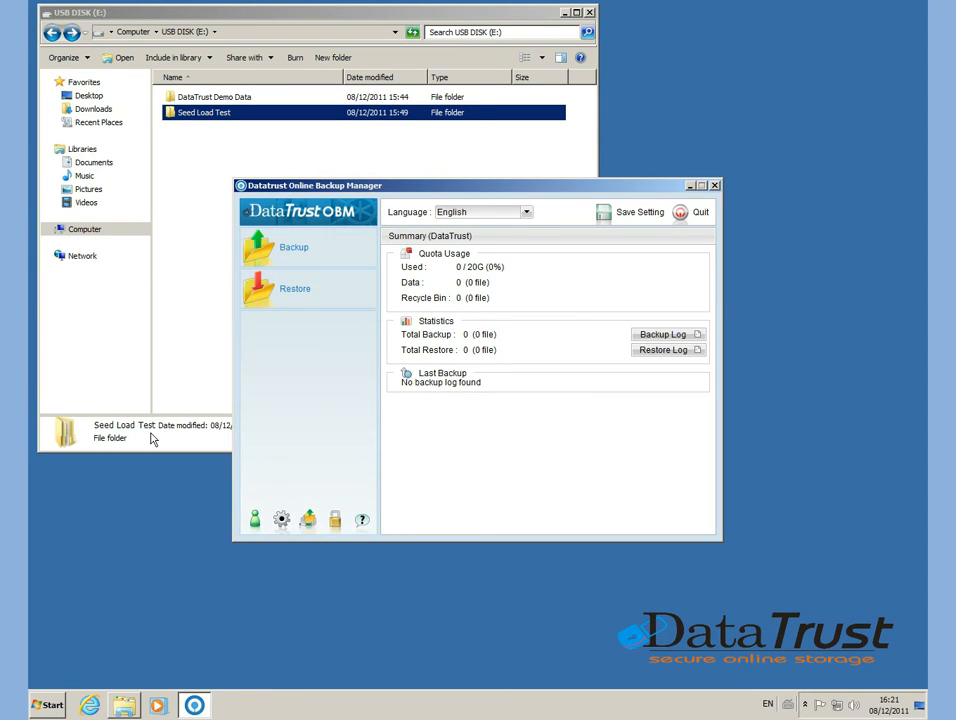
click(281, 519)
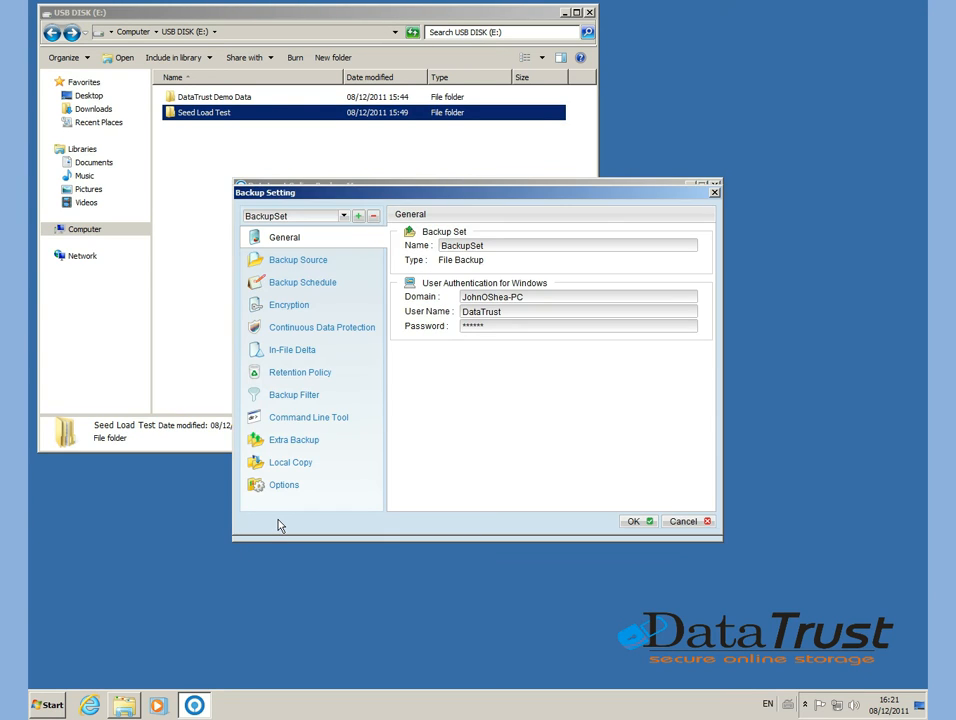
Start a new File Backup set named "DataTrust Seed Load Demo" and continue to its backup source.
click(358, 216)
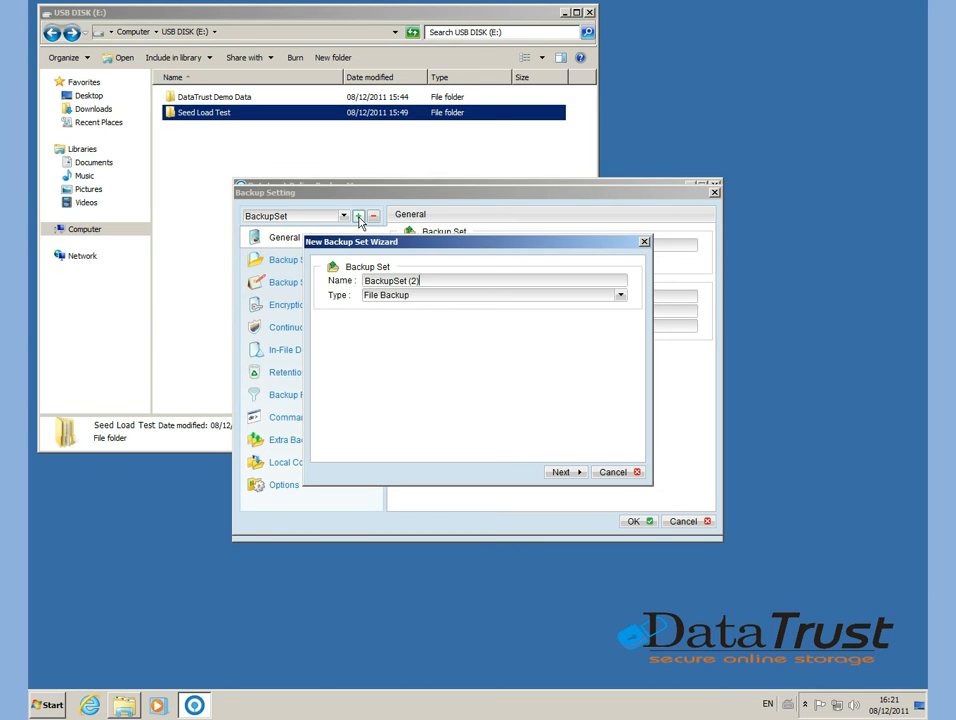
key(BackSpace)
key(BackSpace)
key(BackSpace)
key(BackSpace)
key(BackSpace)
key(BackSpace)
key(BackSpace)
key(BackSpace)
key(BackSpace)
key(BackSpace)
key(BackSpace)
key(BackSpace)
key(BackSpace)
text(DataTrust Seed Load Demo)
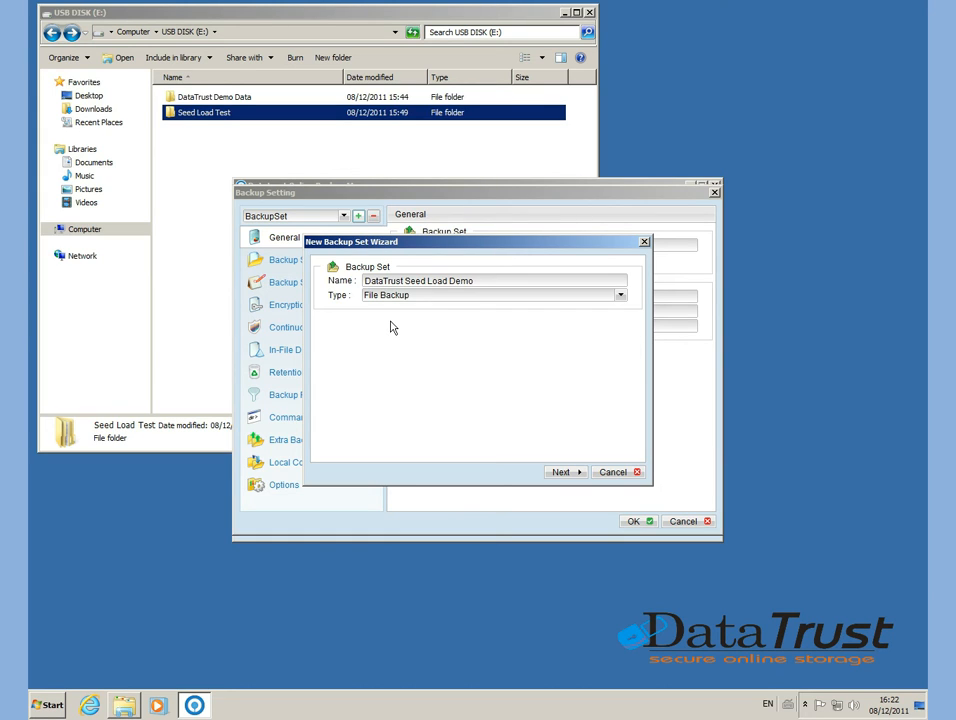
click(555, 473)
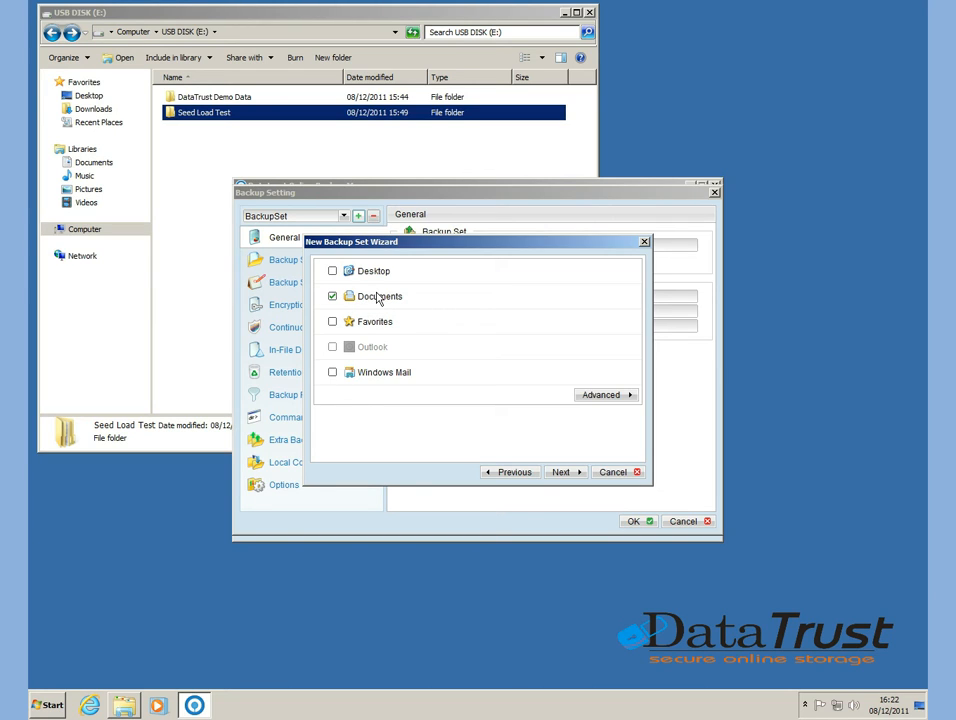
Exclude Documents from the backup source and include only the DataTrust Demo Data folder on USB DISK (E:).
click(332, 297)
click(589, 399)
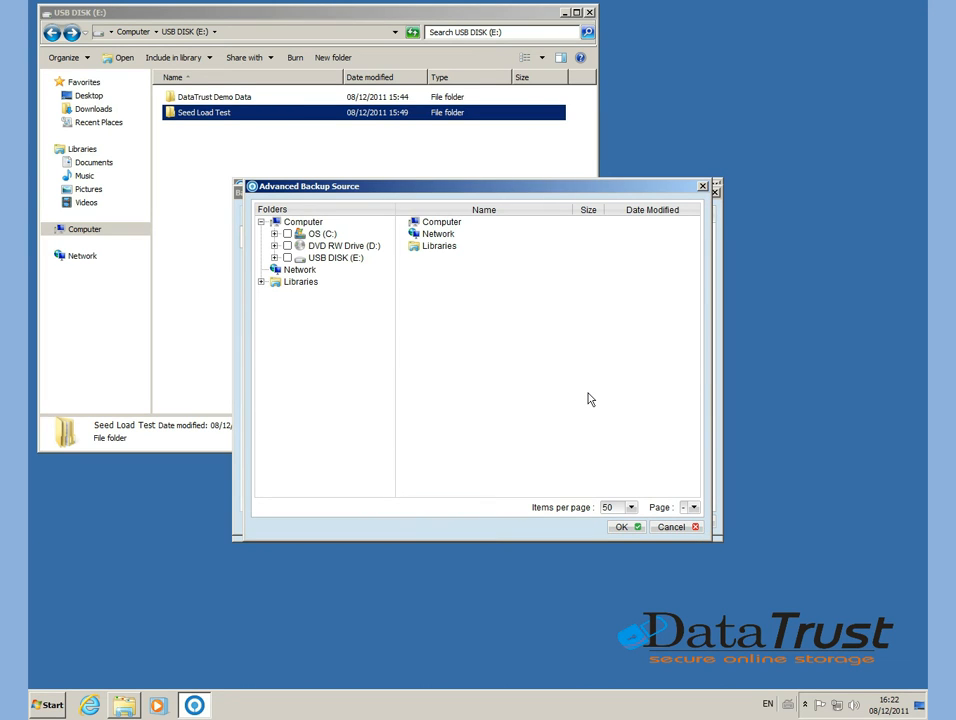
click(274, 257)
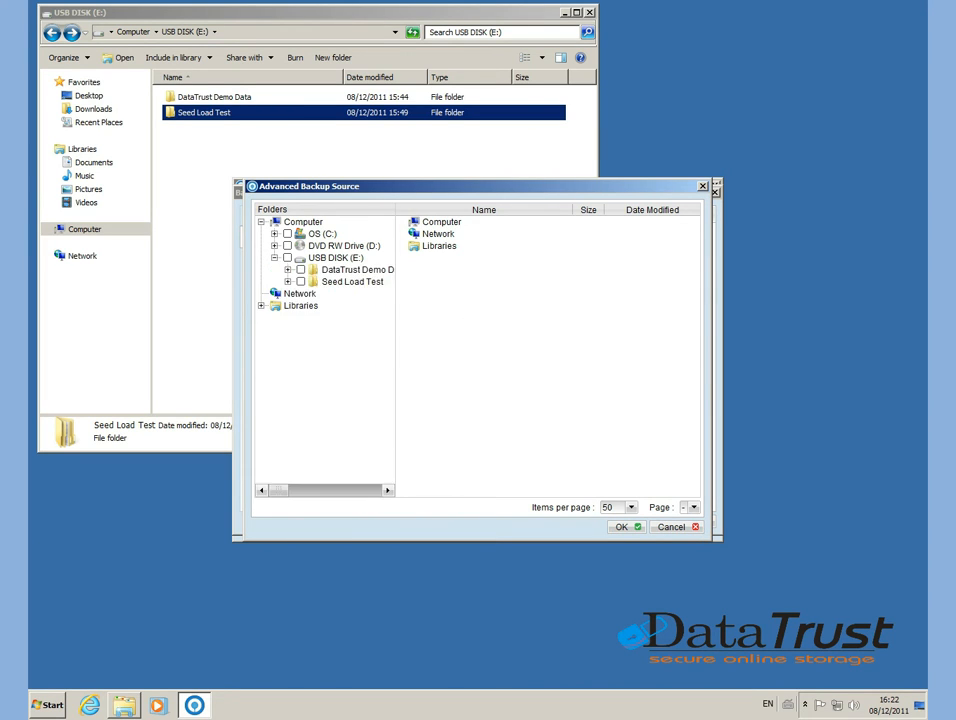
click(300, 270)
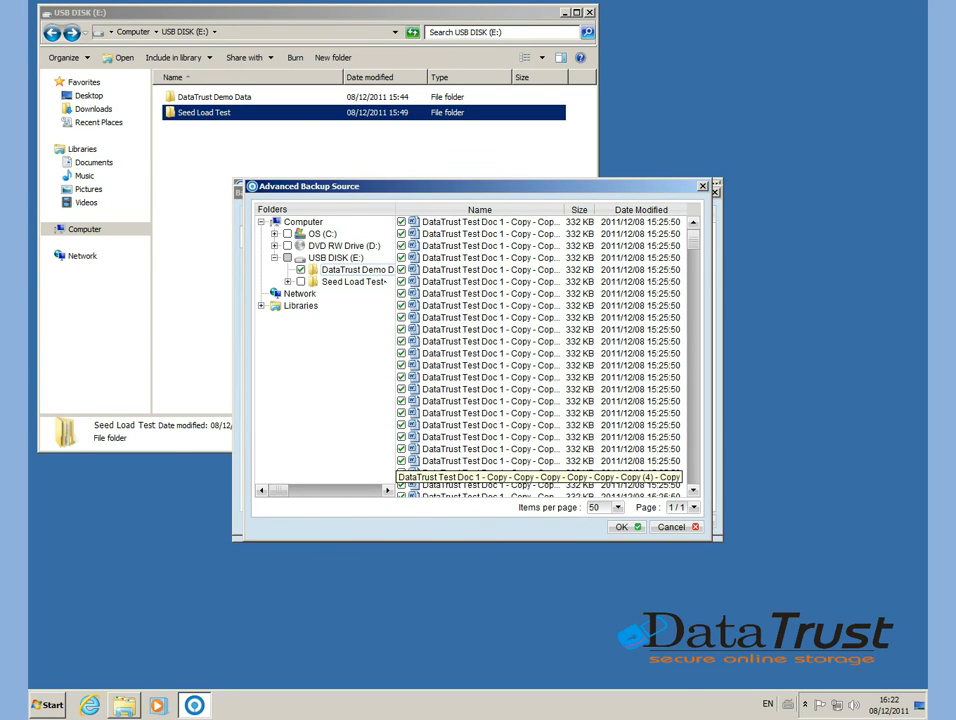
click(627, 527)
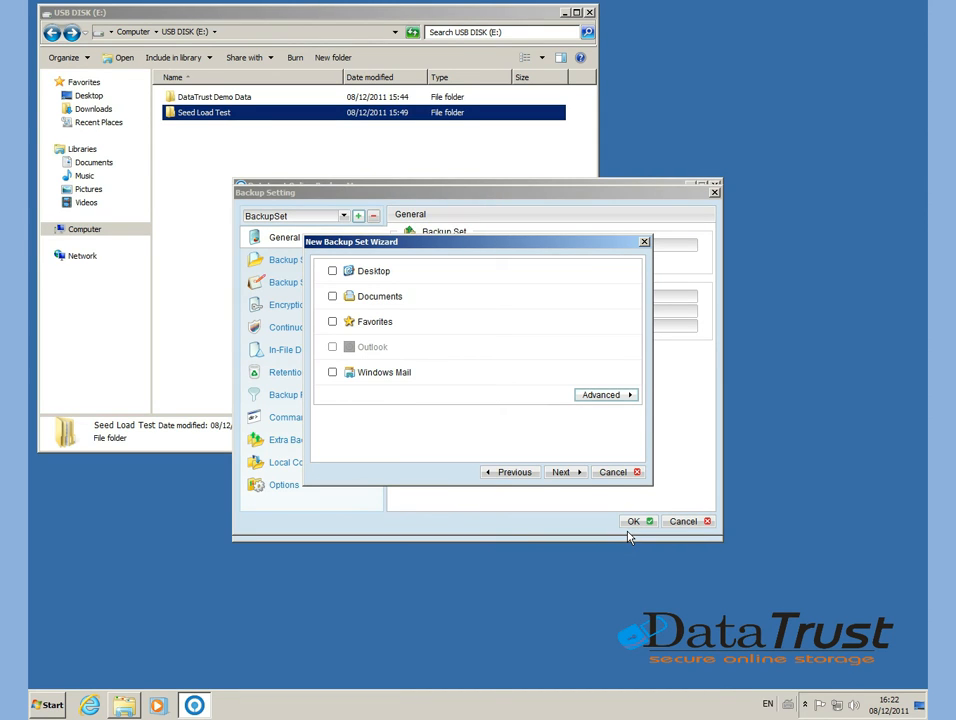
click(568, 474)
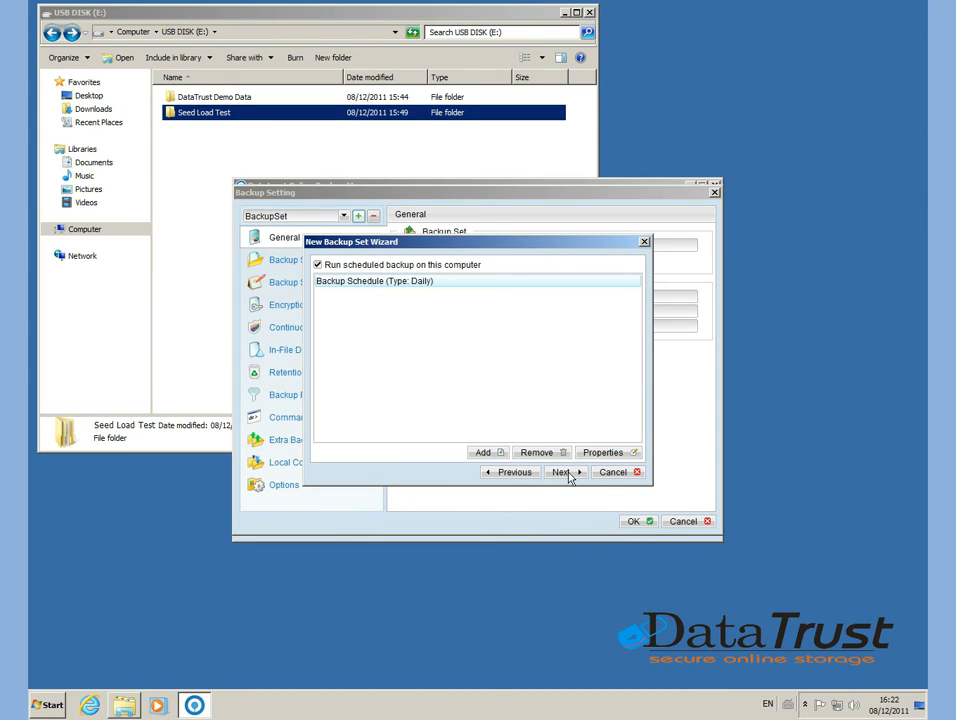
Disable scheduled backups on this computer and remove the daily backup schedule from the new set.
click(318, 266)
click(525, 452)
click(452, 381)
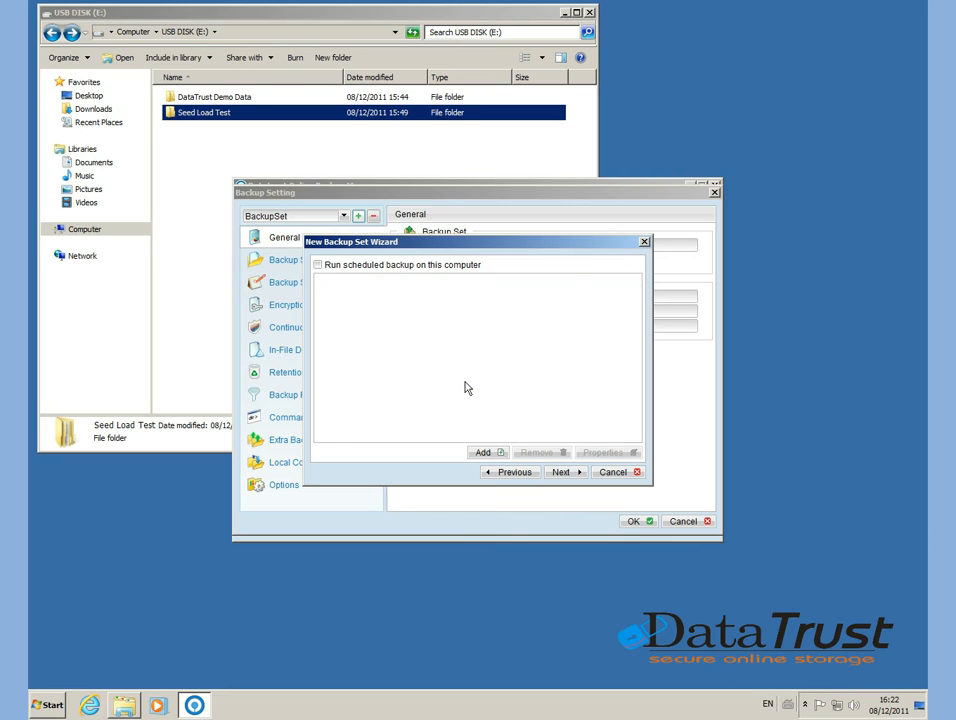
click(563, 472)
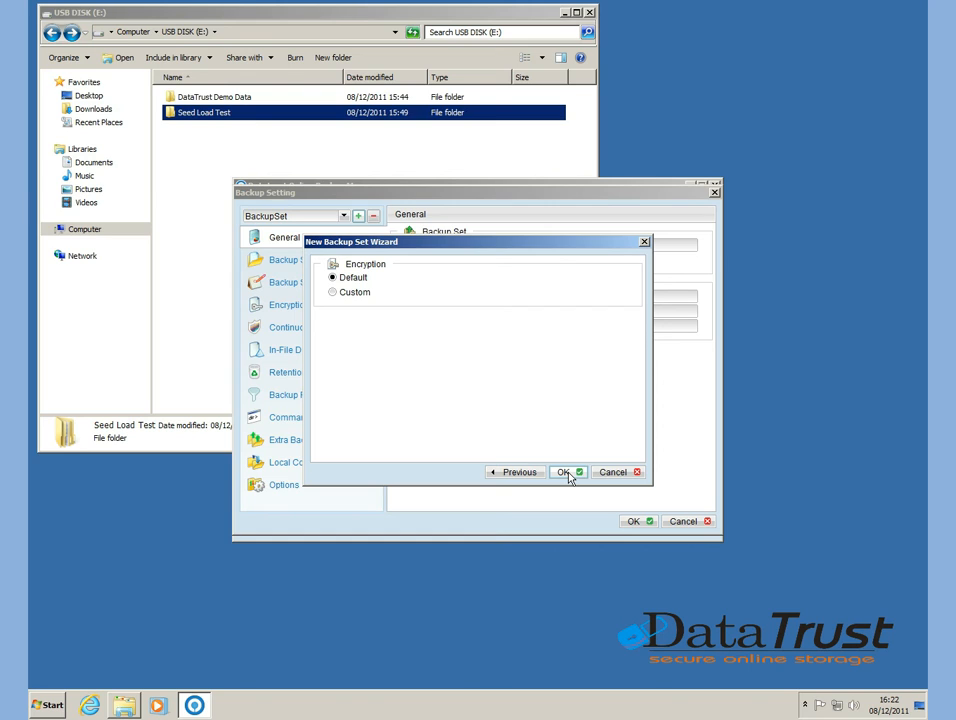
Finish creating the backup set with default encryption and save the backup settings.
click(568, 475)
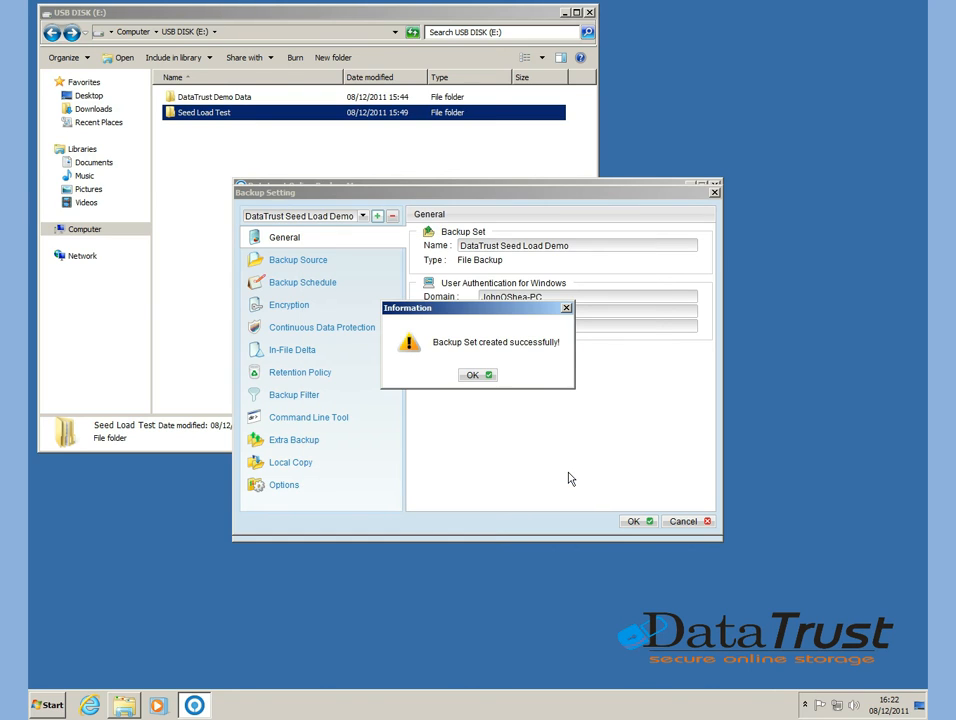
click(487, 377)
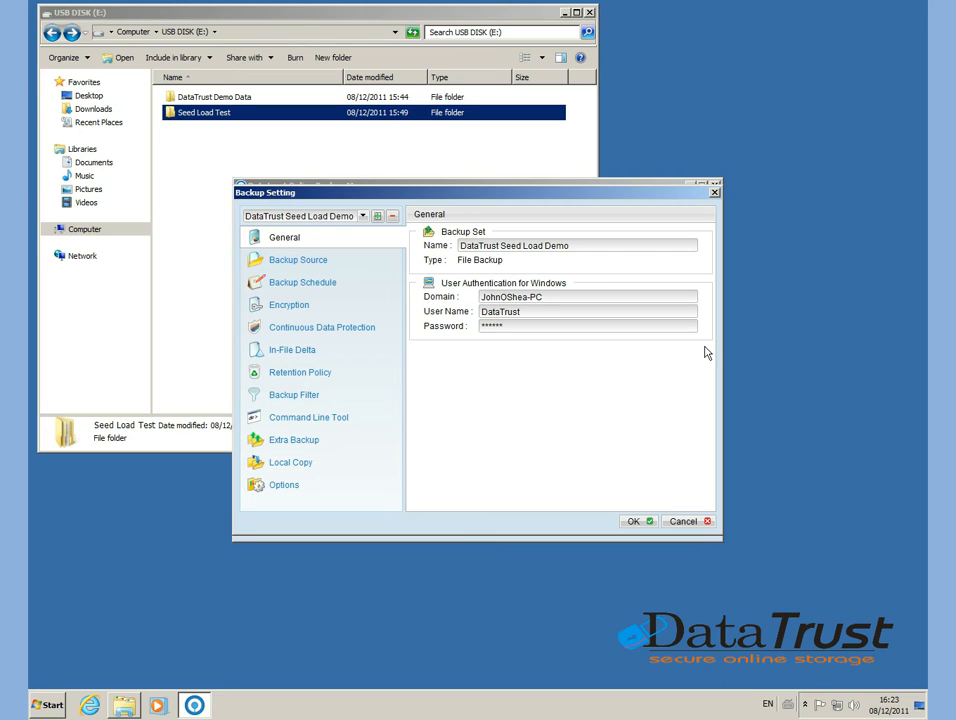
click(636, 521)
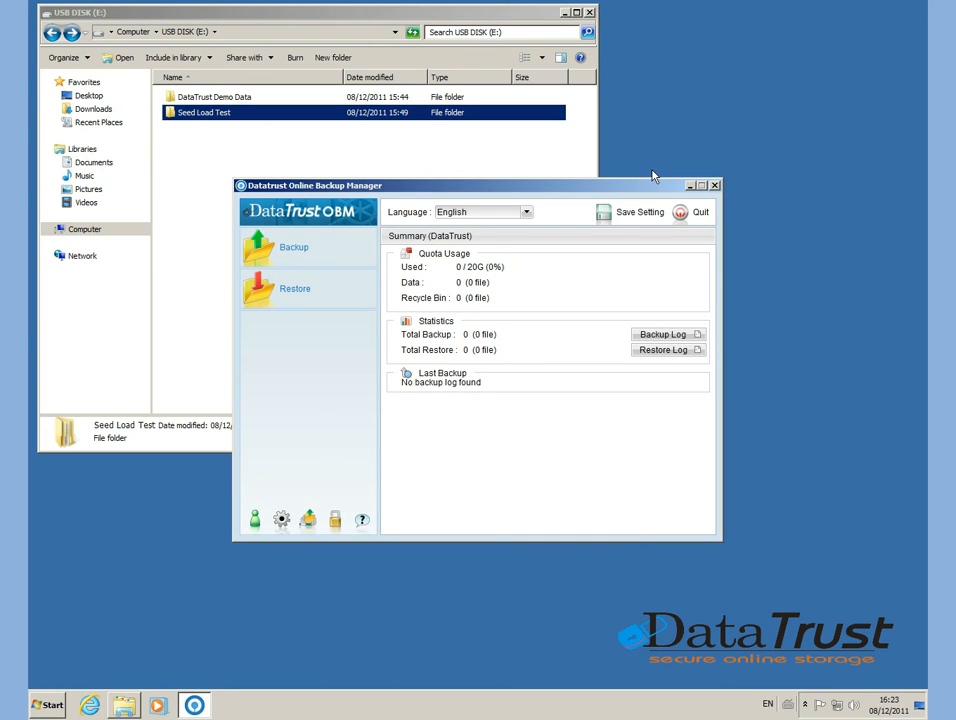
click(636, 215)
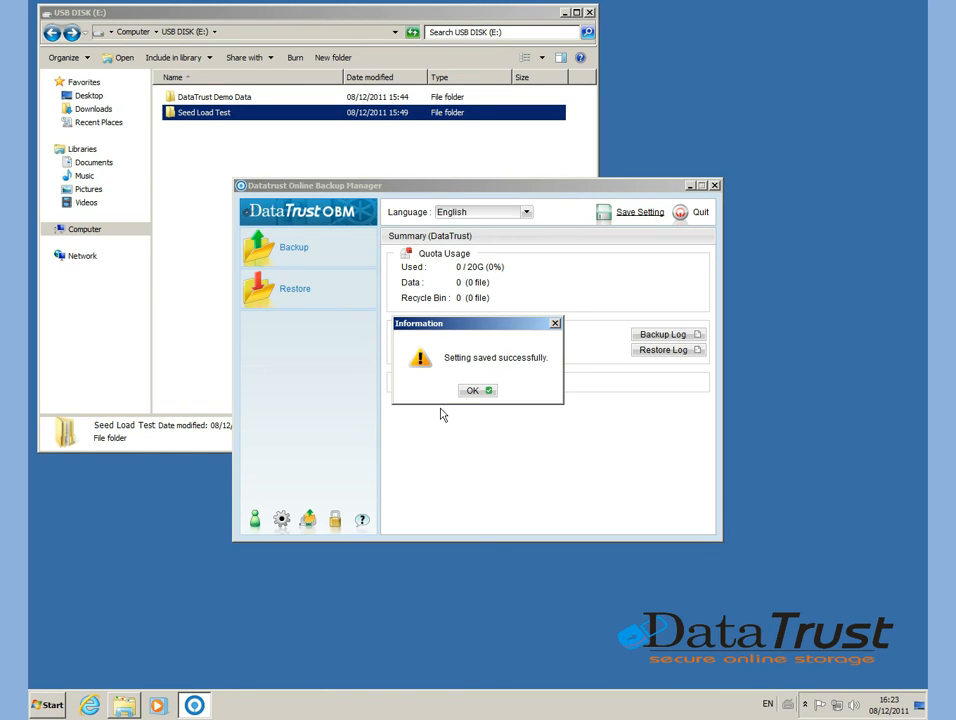
click(473, 391)
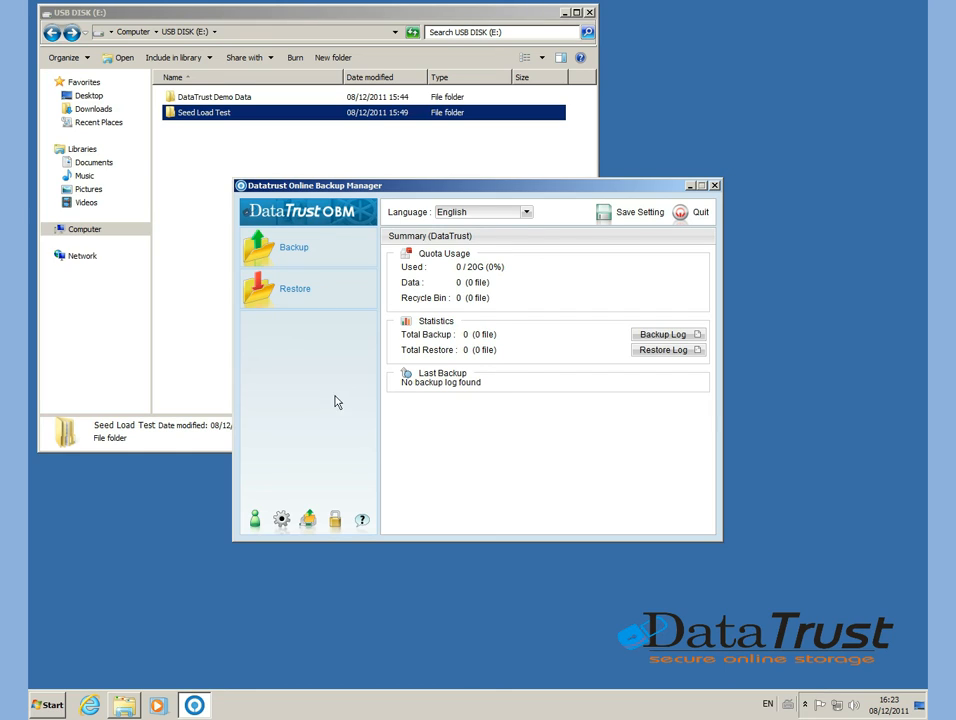
Set up a backup of the DataTrust Seed Load Demo set to Local Hard Disk (Seed Load Utility).
click(292, 253)
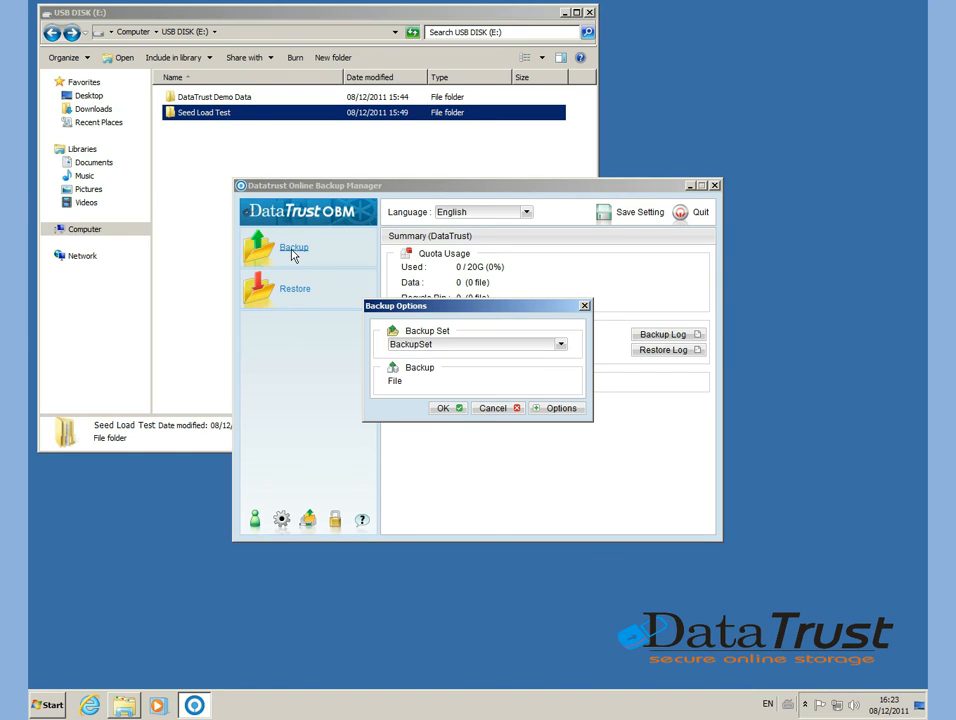
click(561, 344)
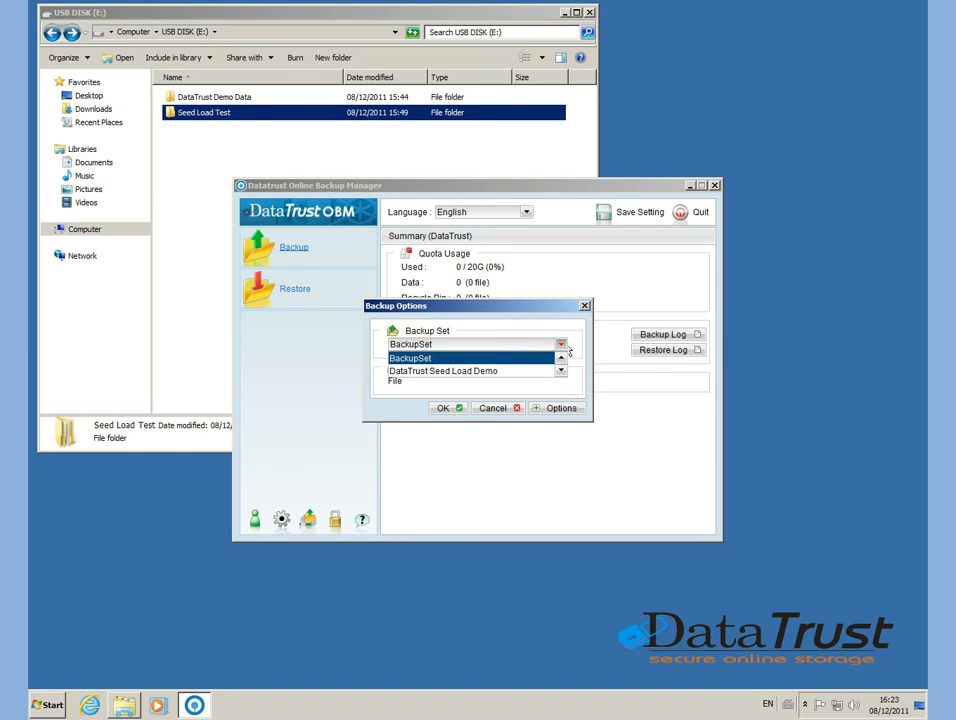
click(465, 376)
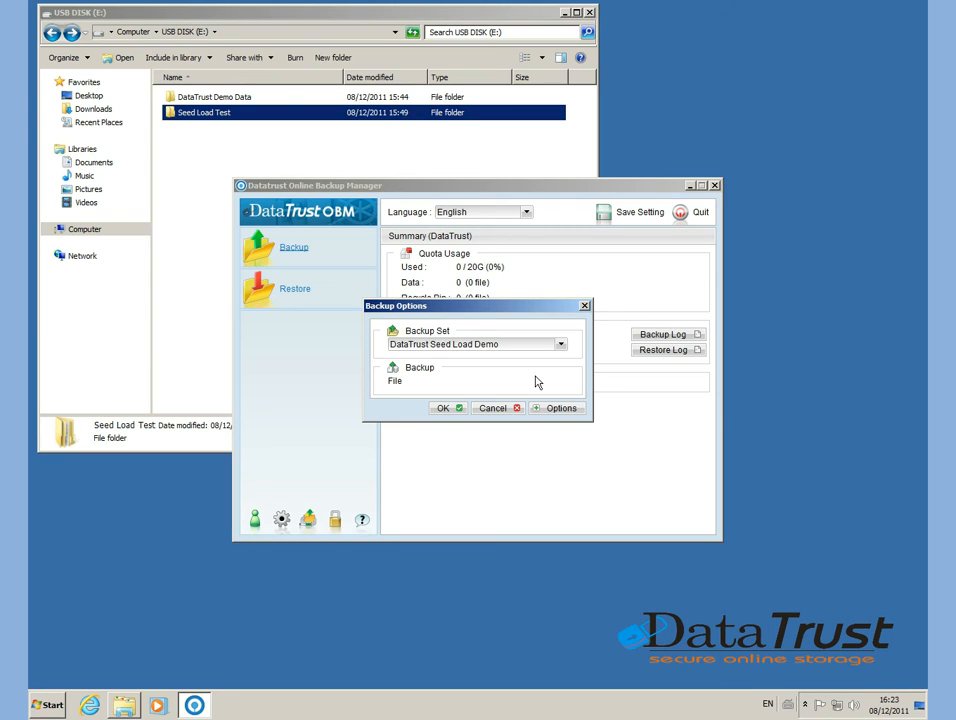
click(546, 409)
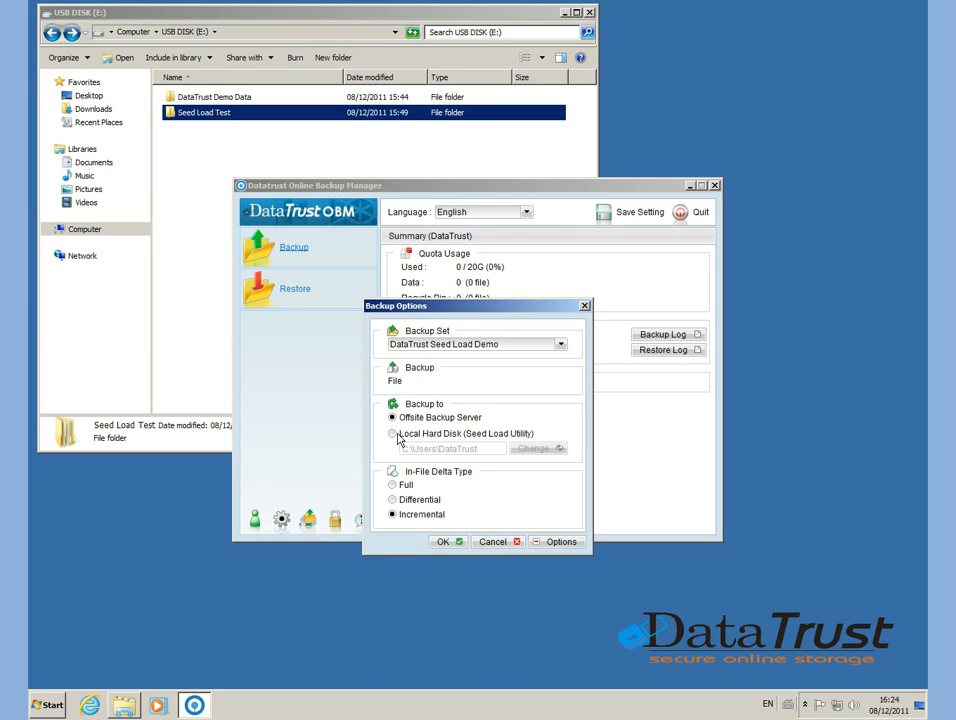
click(393, 434)
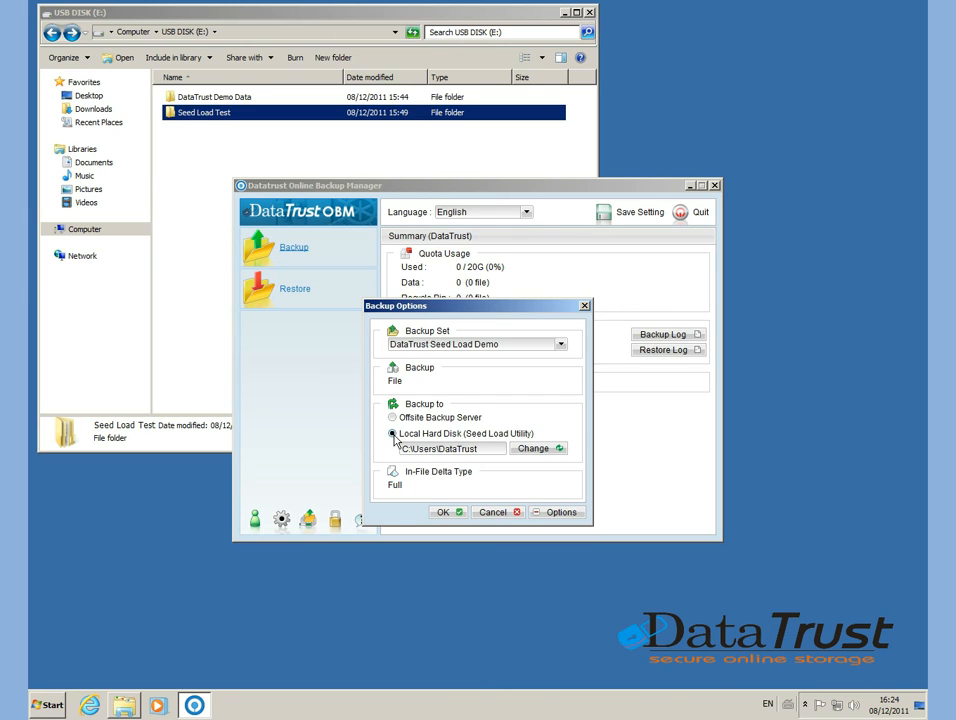
Set the seed load destination to E:\Seed Load Test and run the backup.
click(530, 450)
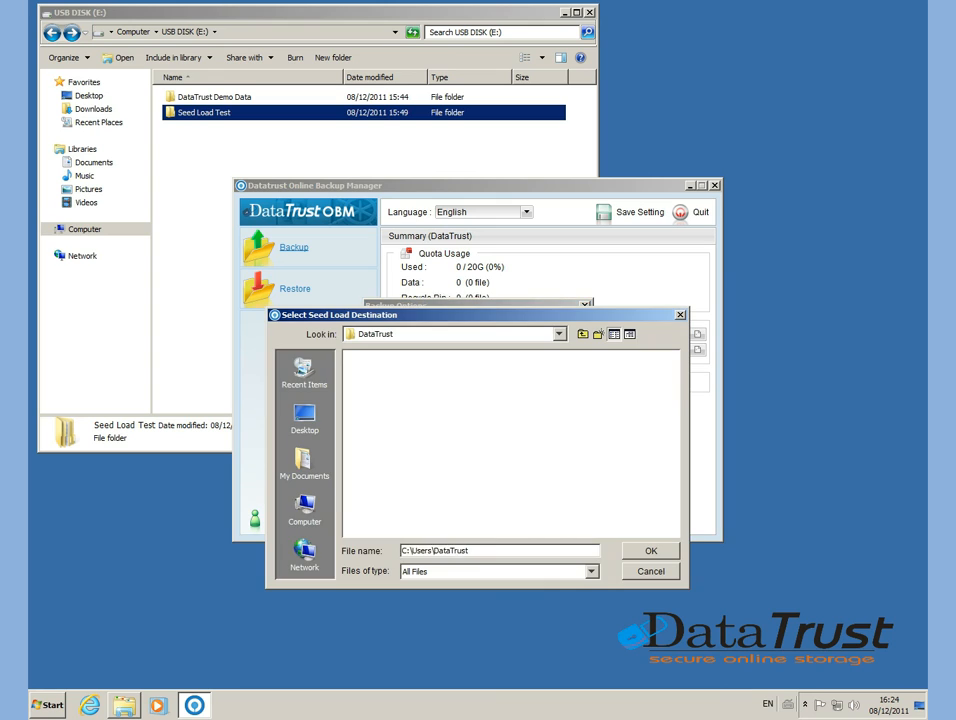
click(559, 334)
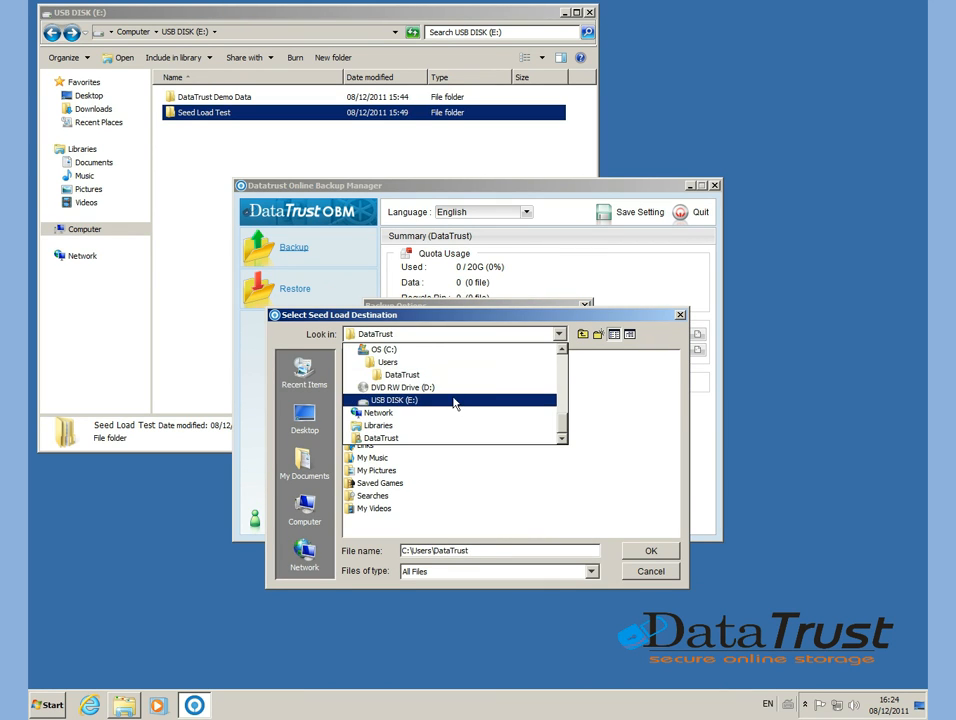
click(395, 399)
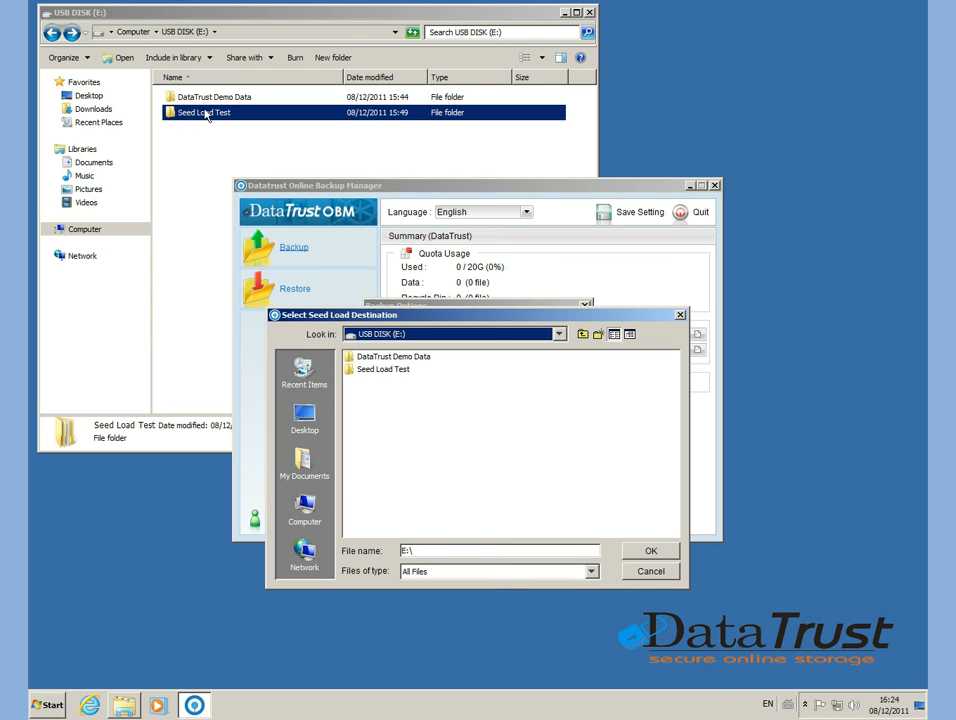
click(387, 370)
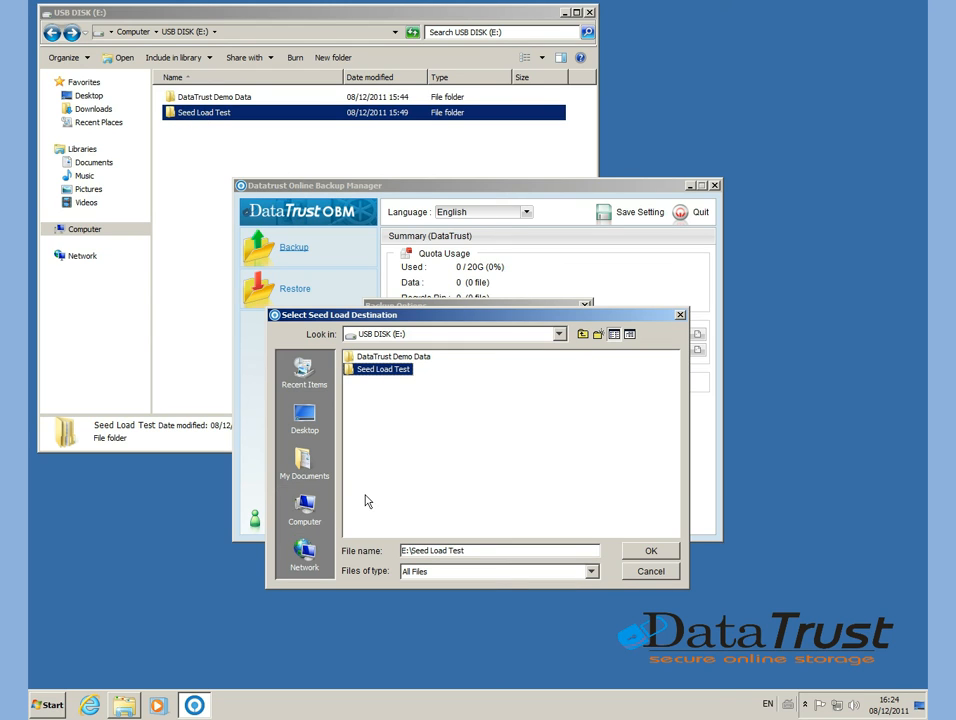
click(651, 551)
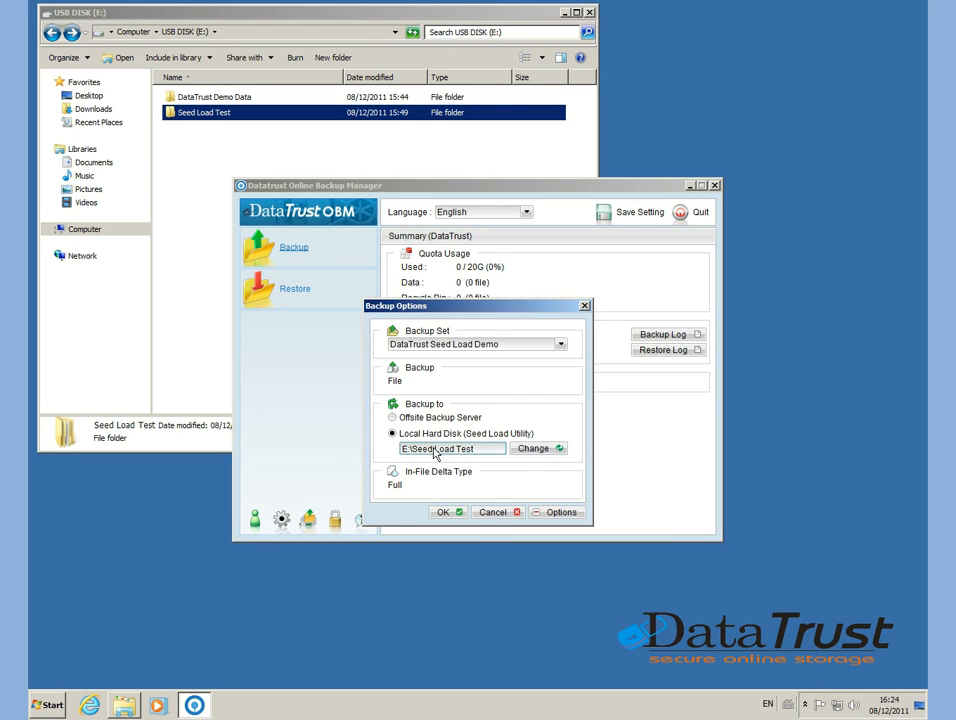
click(445, 512)
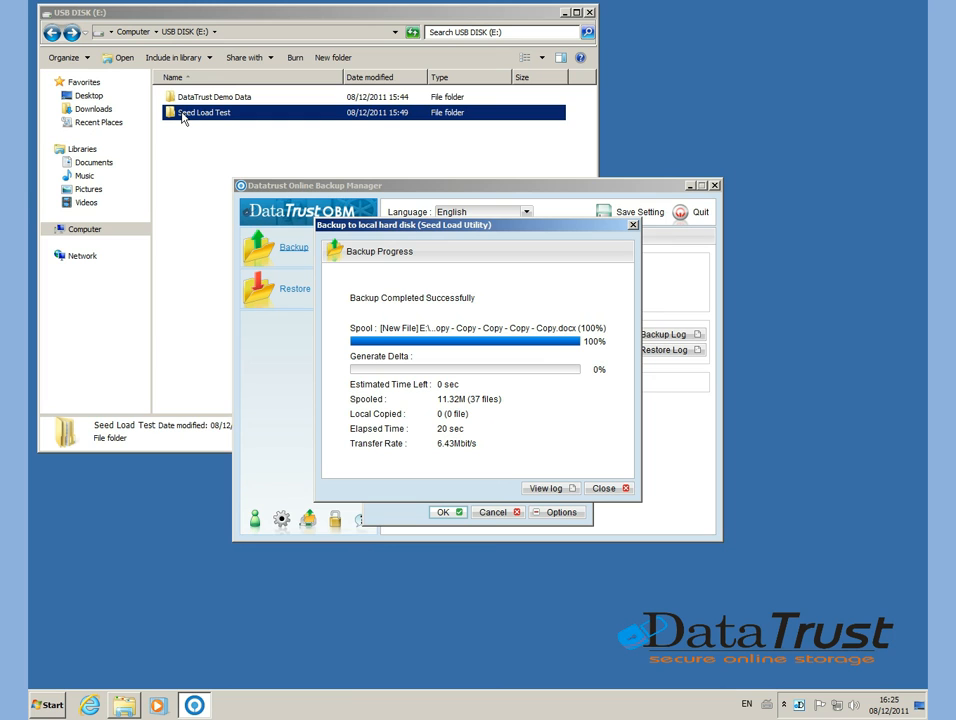
Review the seed load backup log through to its final entries with 1000 logs per page, then close it.
click(548, 489)
mouse_move(735, 250)
mouse_down()
mouse_move(734, 484)
mouse_move(734, 250)
mouse_up()
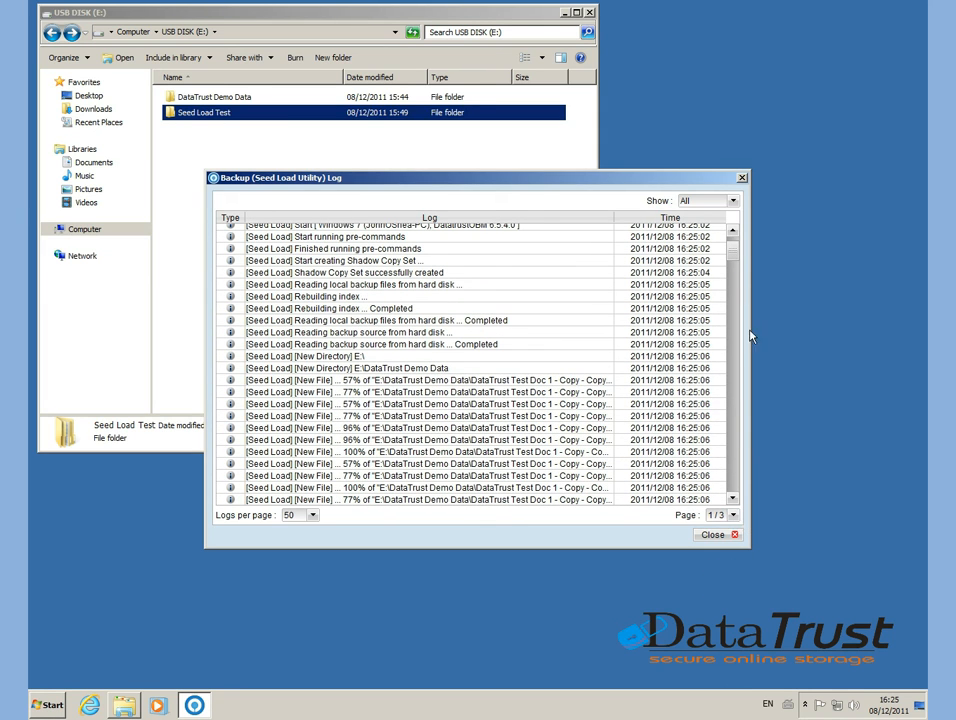
click(312, 515)
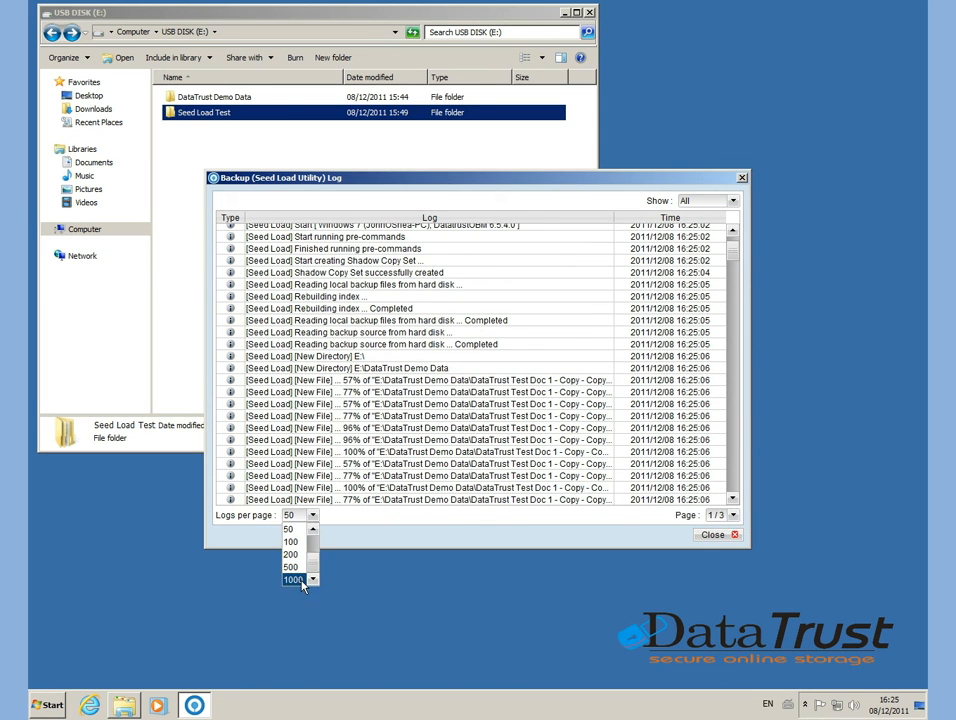
click(294, 583)
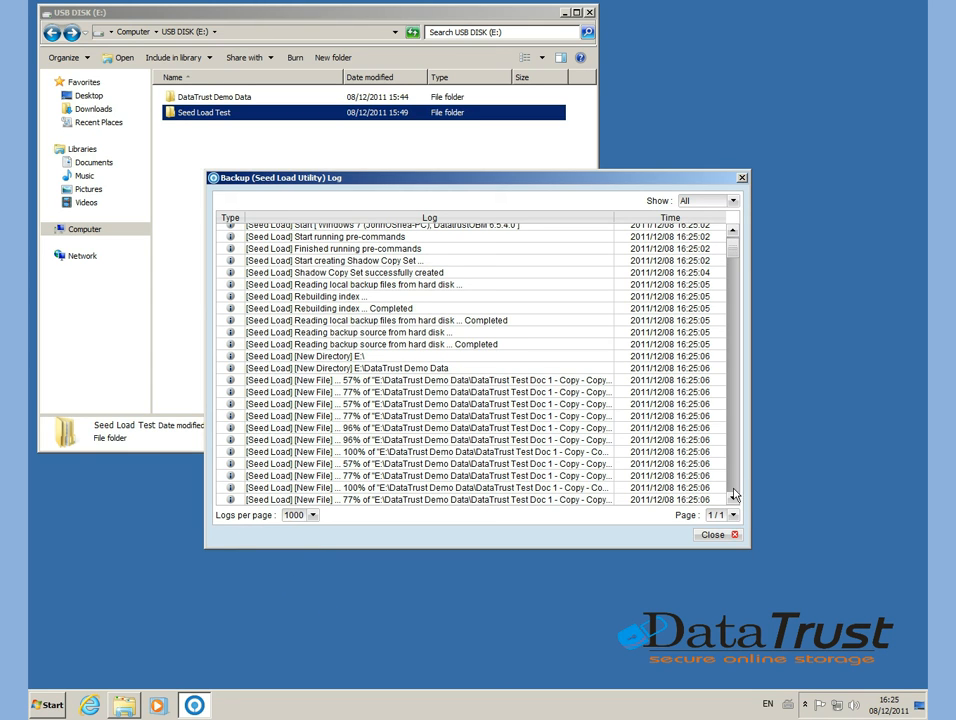
drag(739, 248, 712, 499)
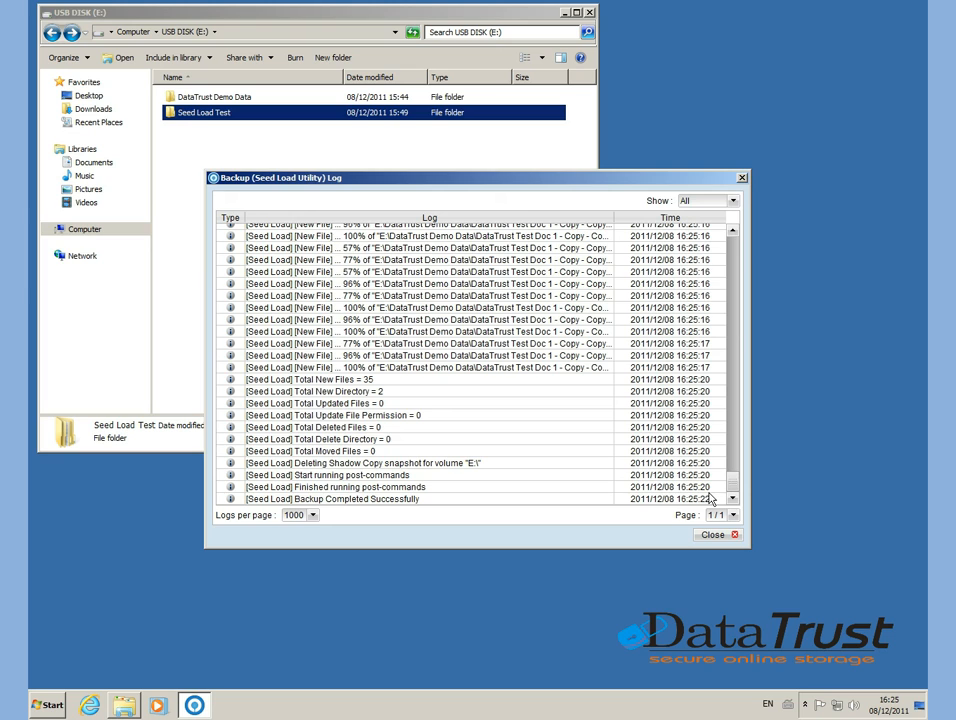
click(697, 537)
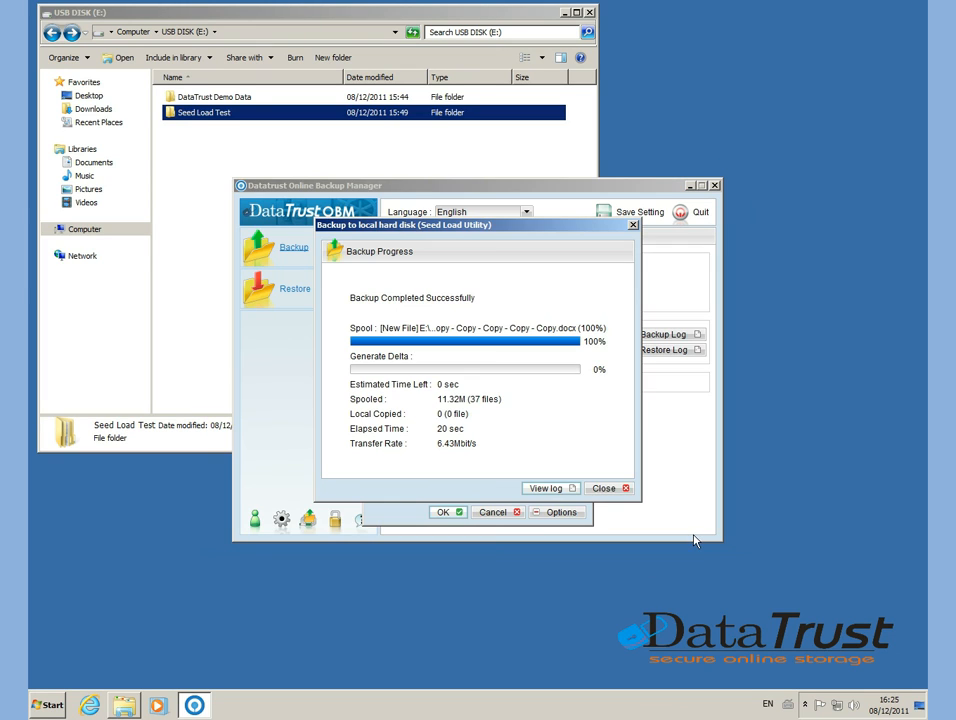
Close the backup progress window and quit the backup manager, saving the backup set settings to the backup server.
click(604, 488)
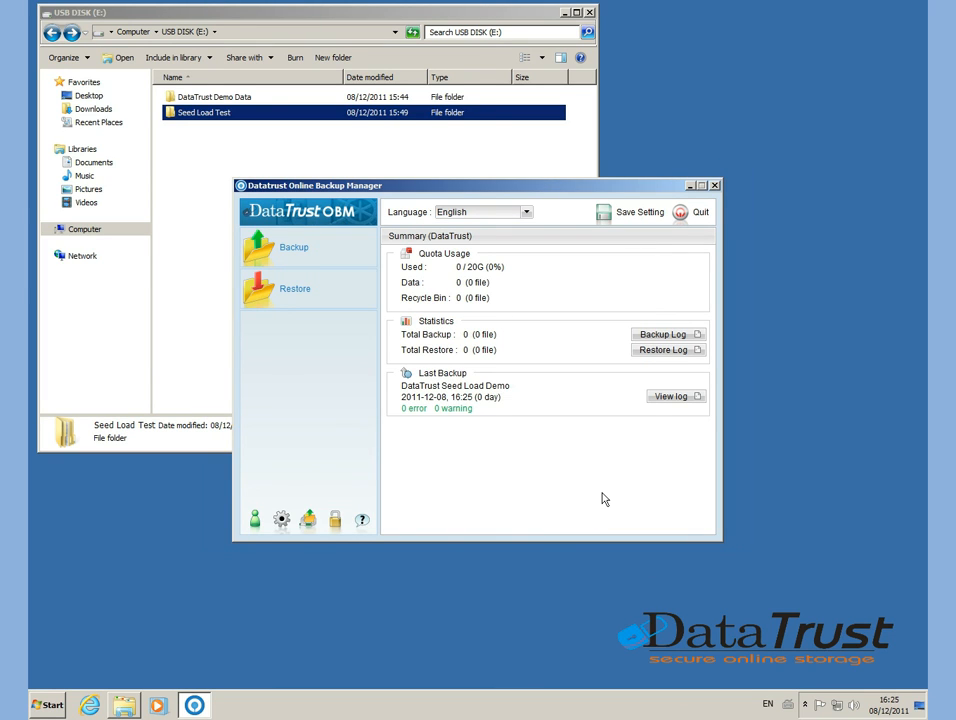
click(700, 212)
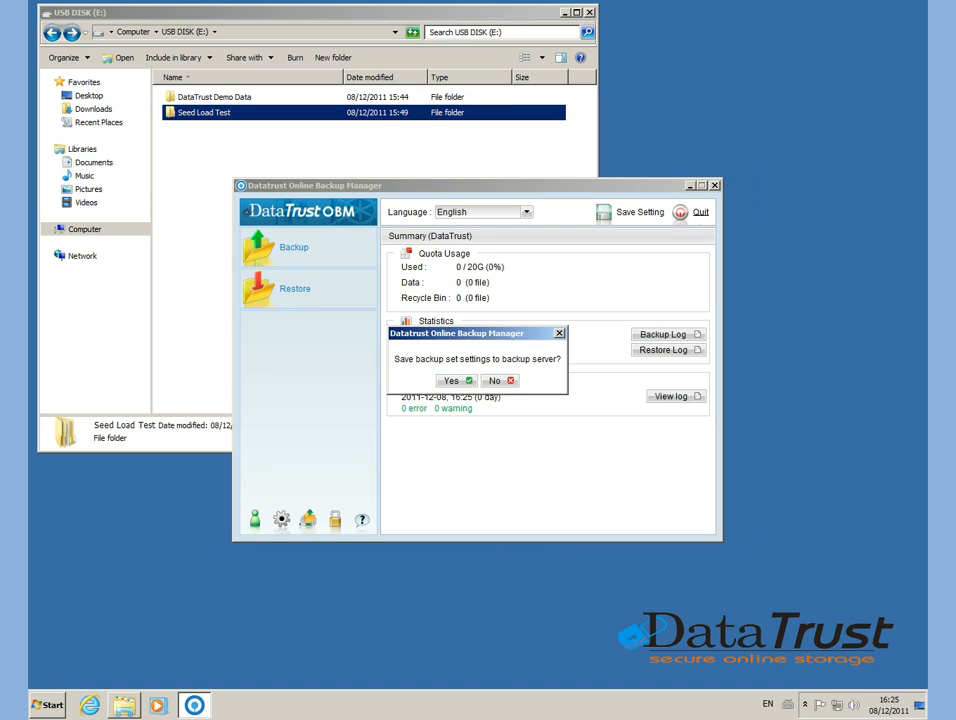
click(451, 381)
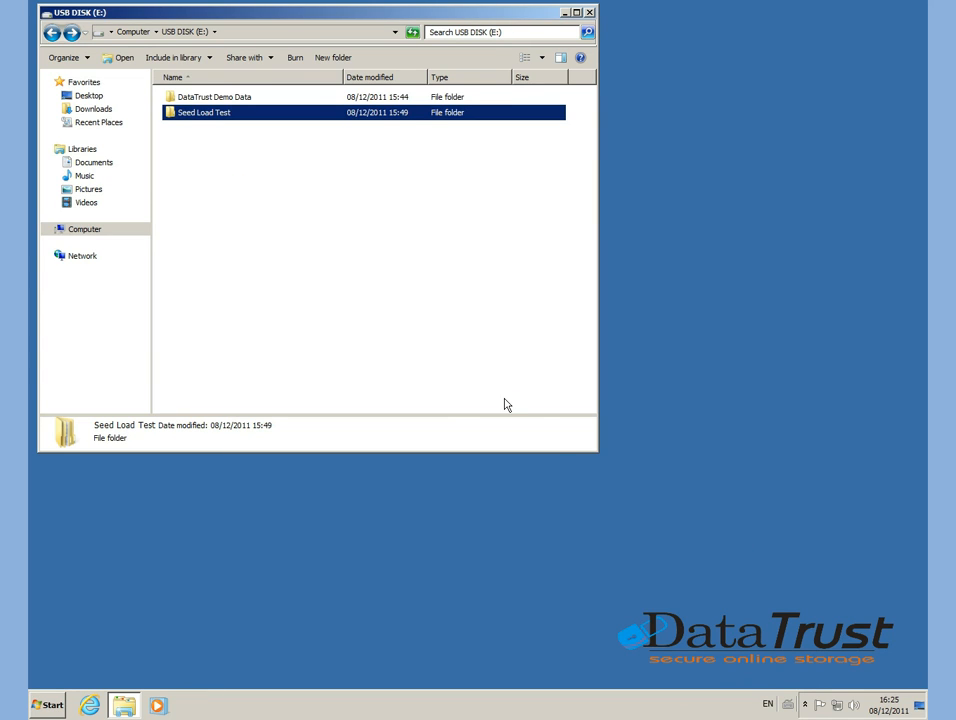
In Windows Explorer, check the size and contents properties of the DataTrust Demo Data folder and the Seed Load Test folder.
click(200, 96)
right_click(199, 96)
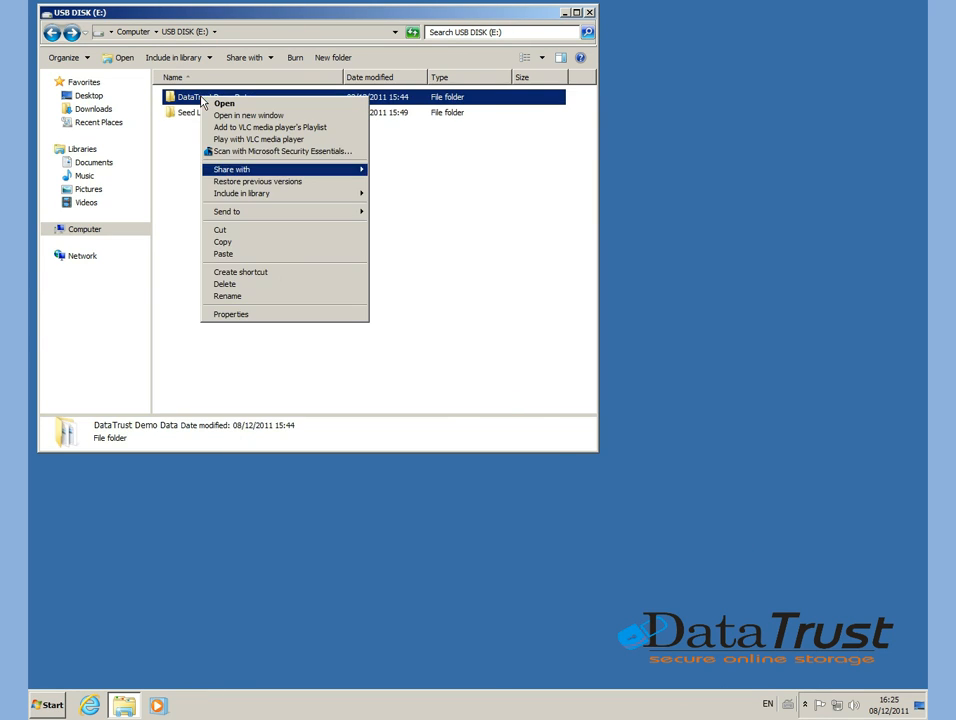
click(238, 315)
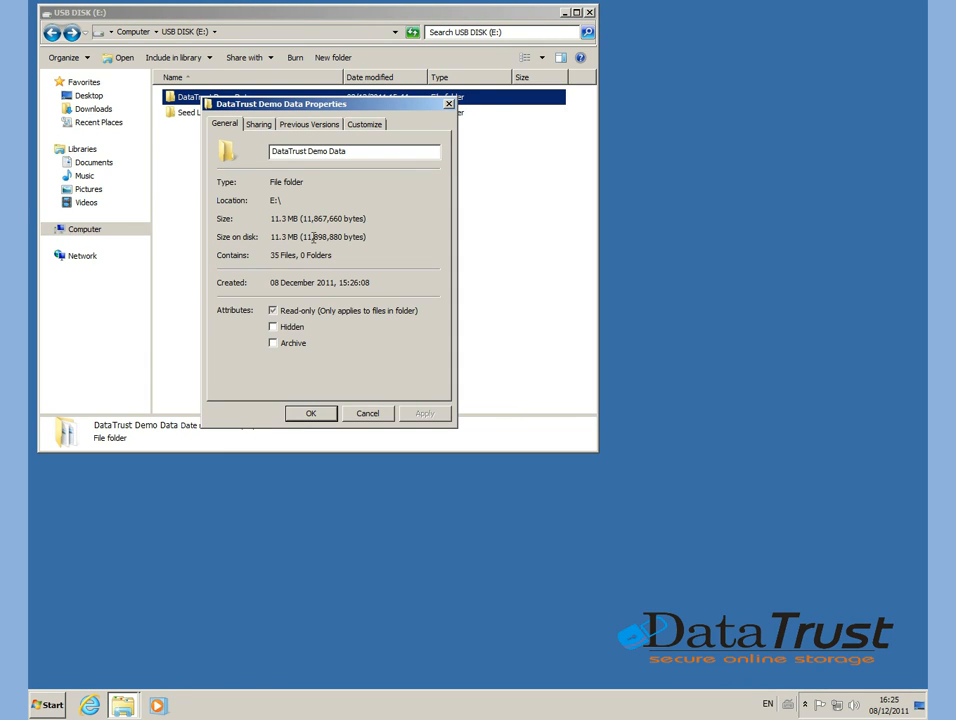
click(343, 413)
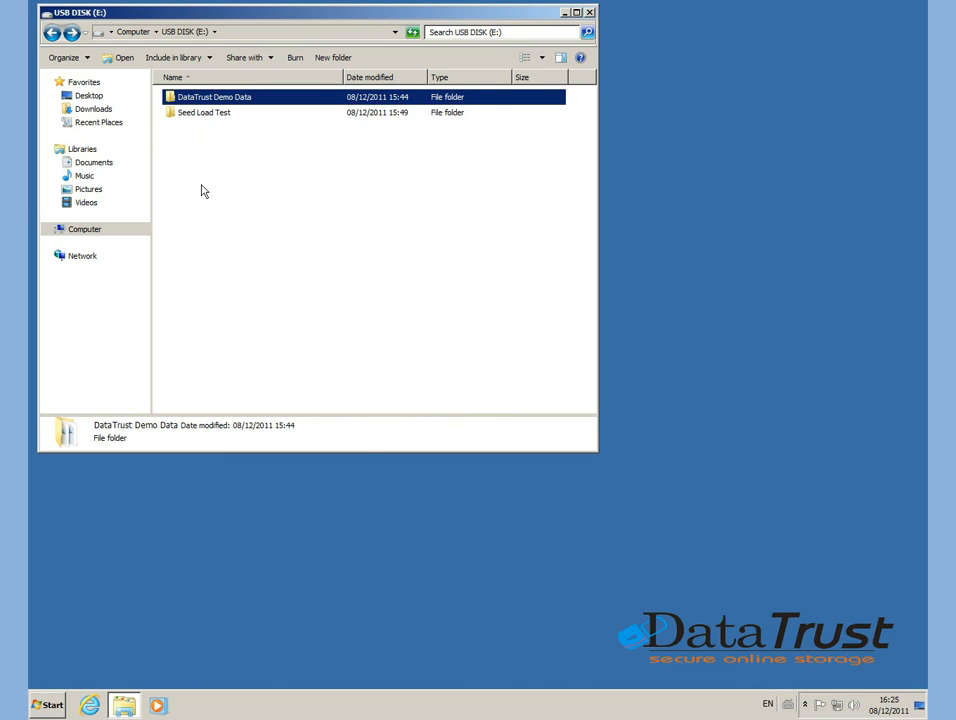
right_click(199, 114)
click(240, 338)
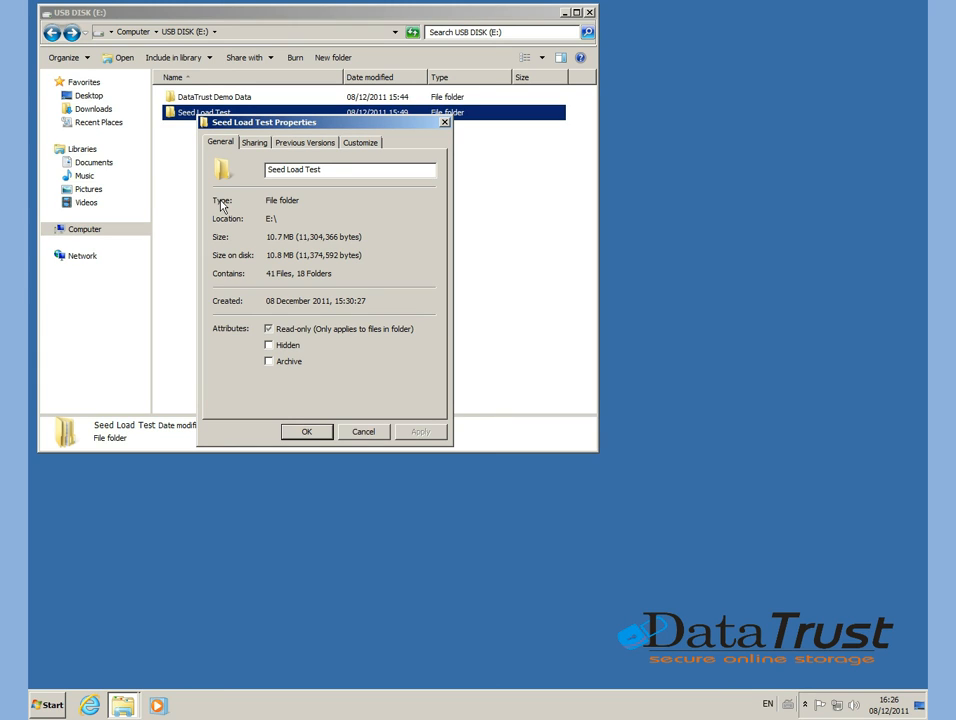
click(306, 432)
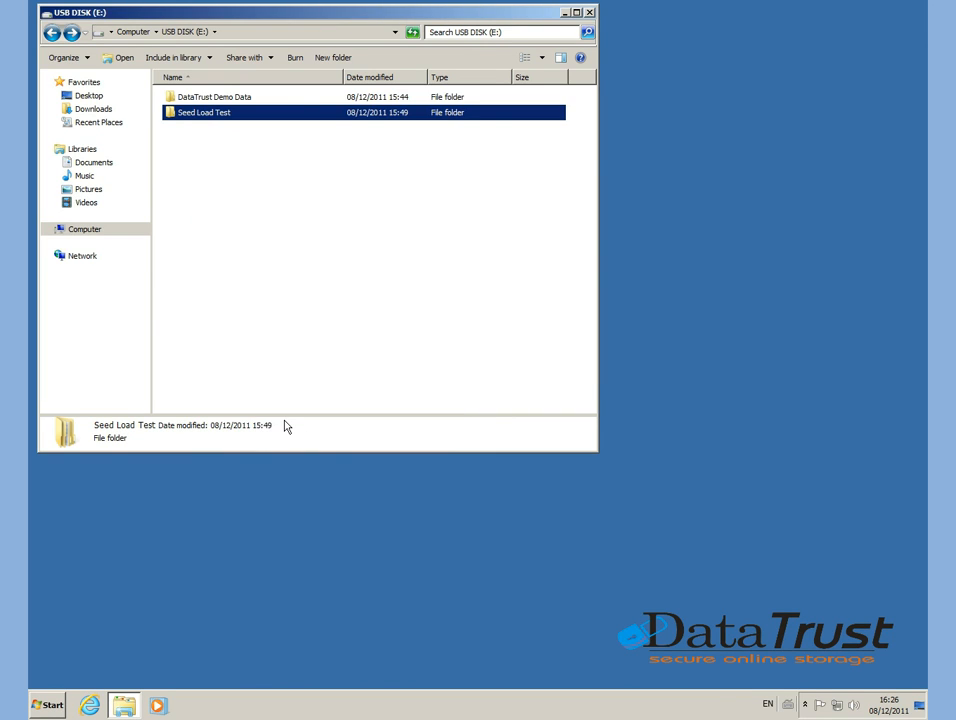